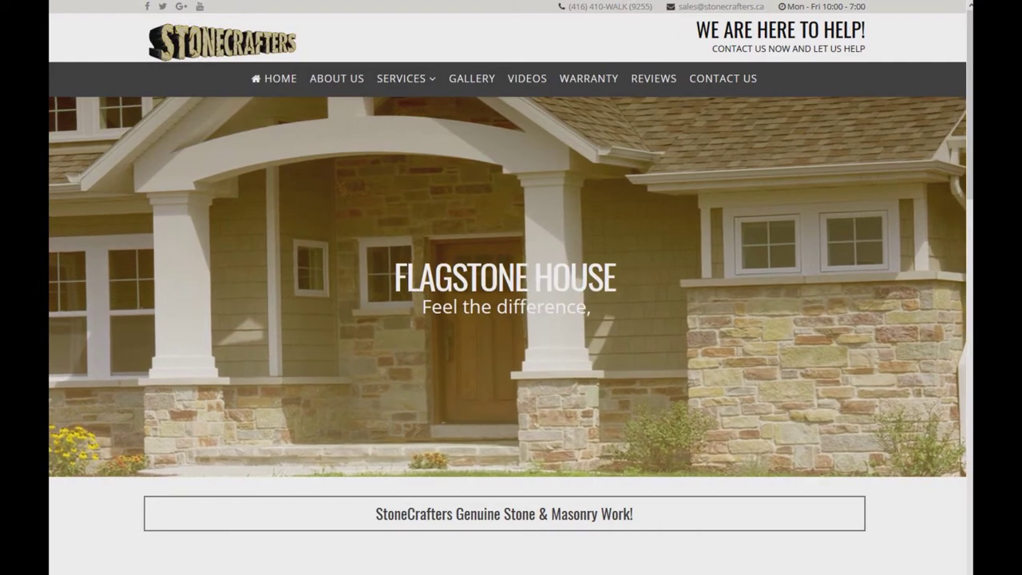
Look over the home page, go to the Flagstone service page and open its article for editing
mouse_move(403, 89)
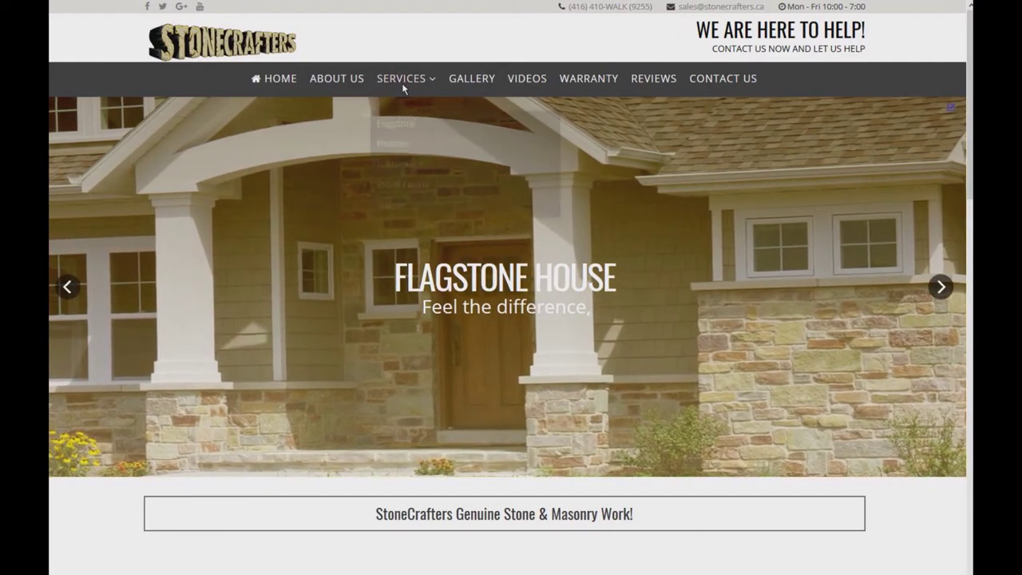
scroll(317, 312, "down", 10)
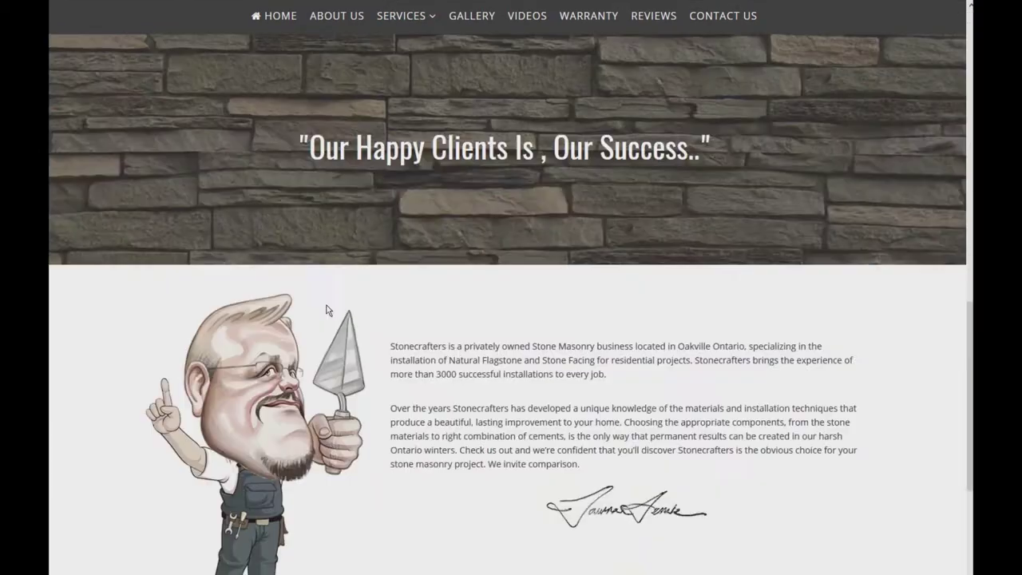
scroll(266, 401, "down", 4)
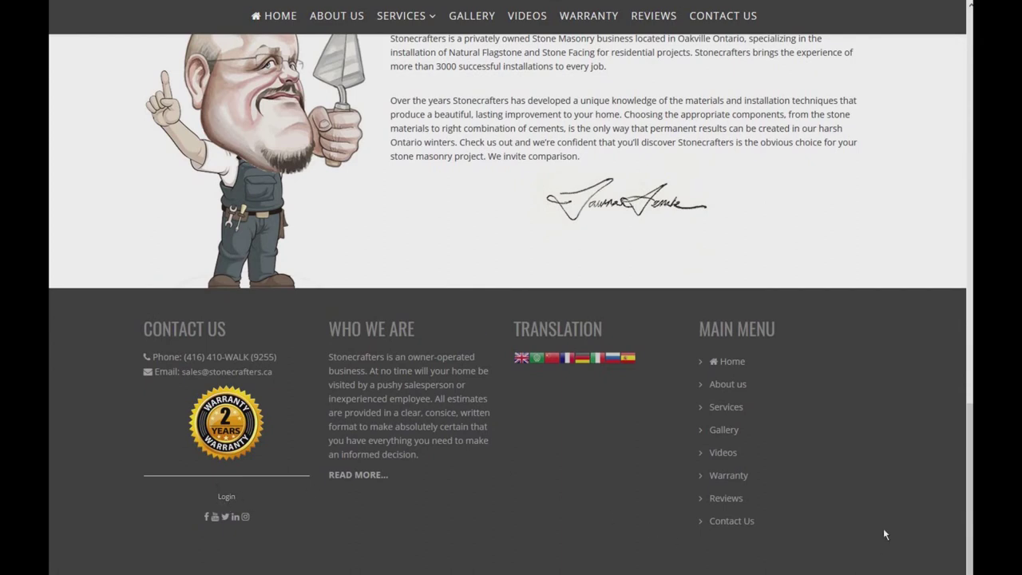
scroll(884, 530, "up", 20)
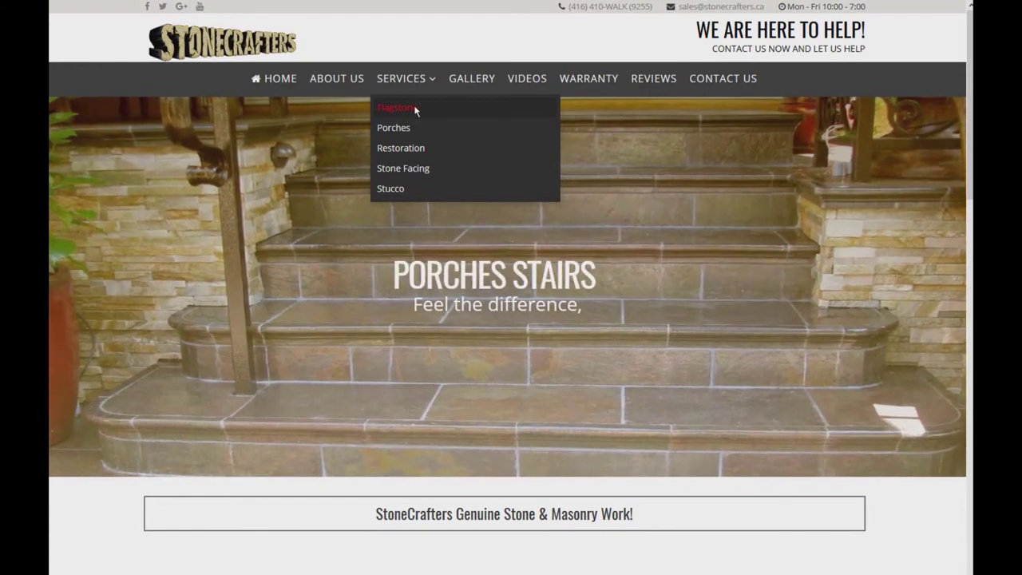
left_click(405, 109)
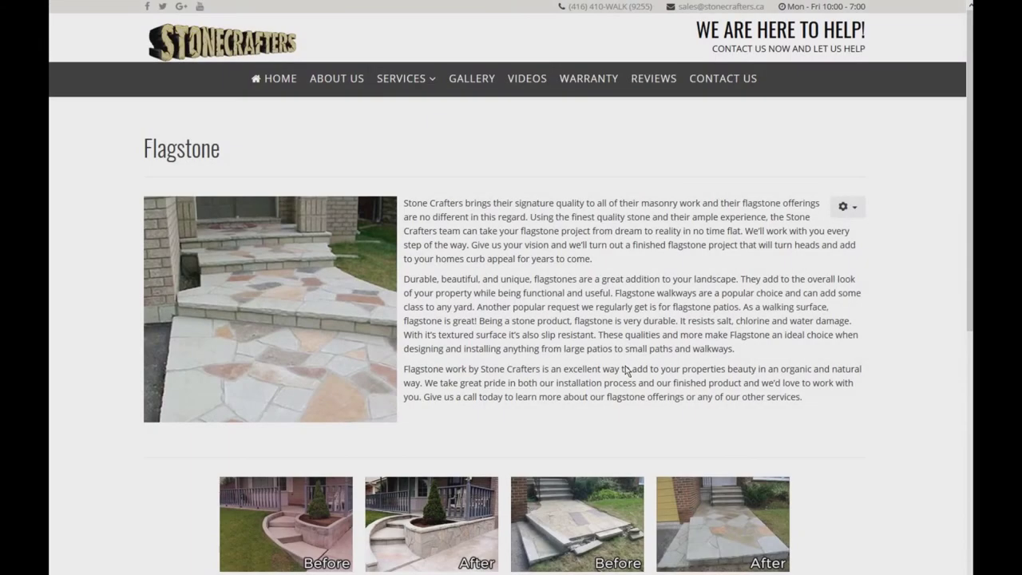
left_click(841, 209)
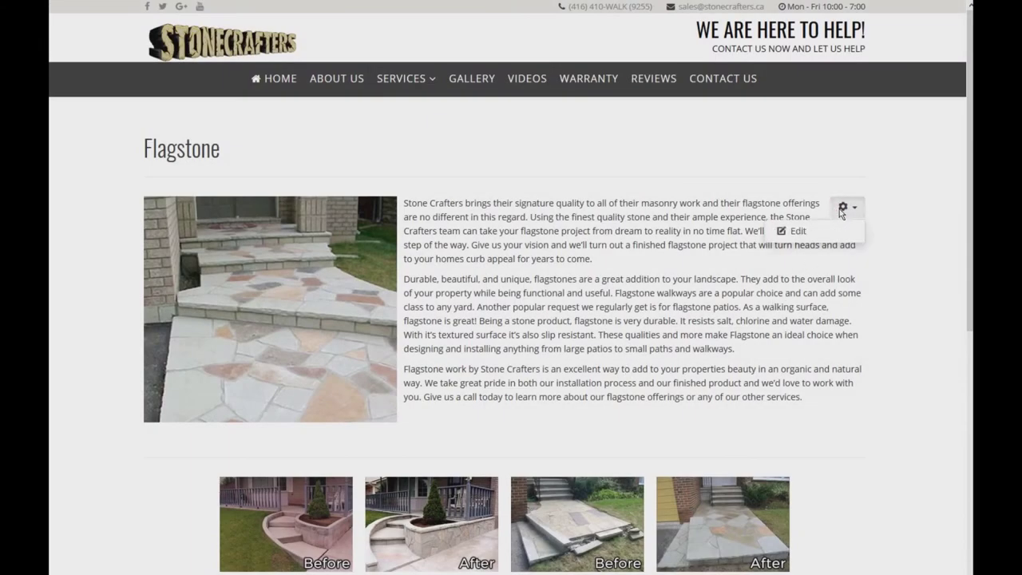
left_click(798, 233)
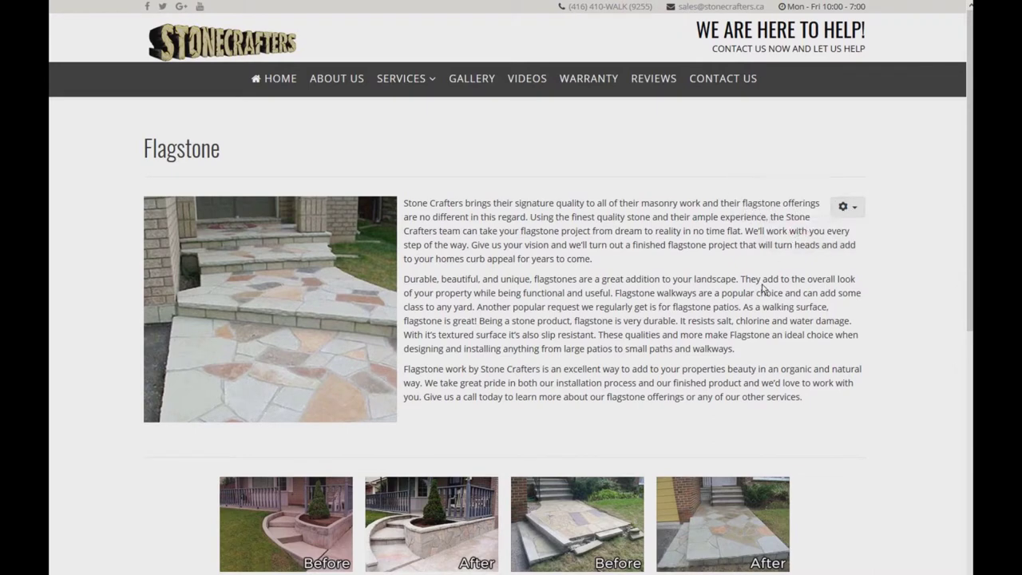
Review the Flagstone article's paragraphs and select the lightgallery code line below the horizontal rule
scroll(712, 332, "down", 3)
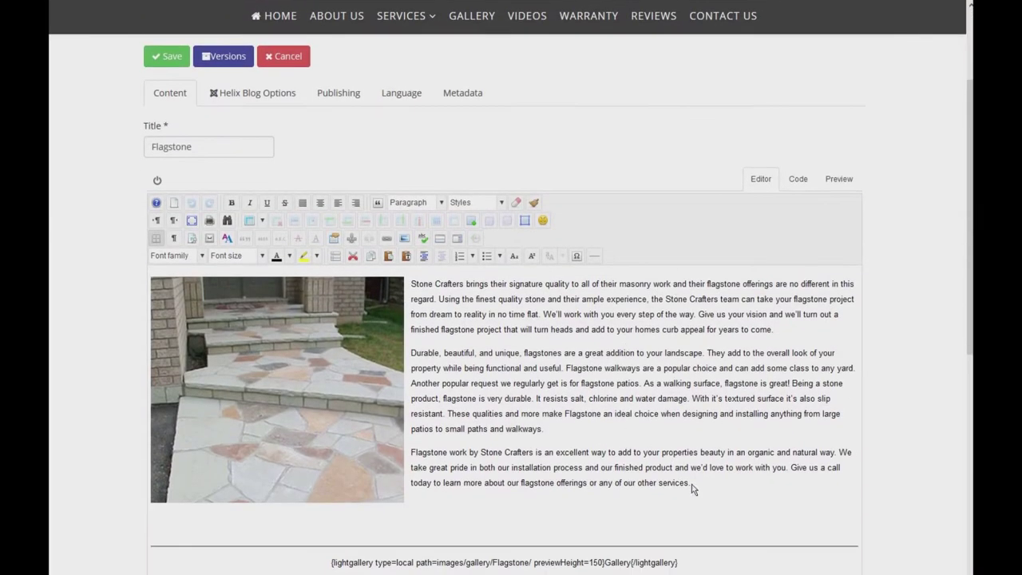
left_click_drag(693, 484, 488, 285)
left_click(489, 285)
scroll(154, 124, "up", 1)
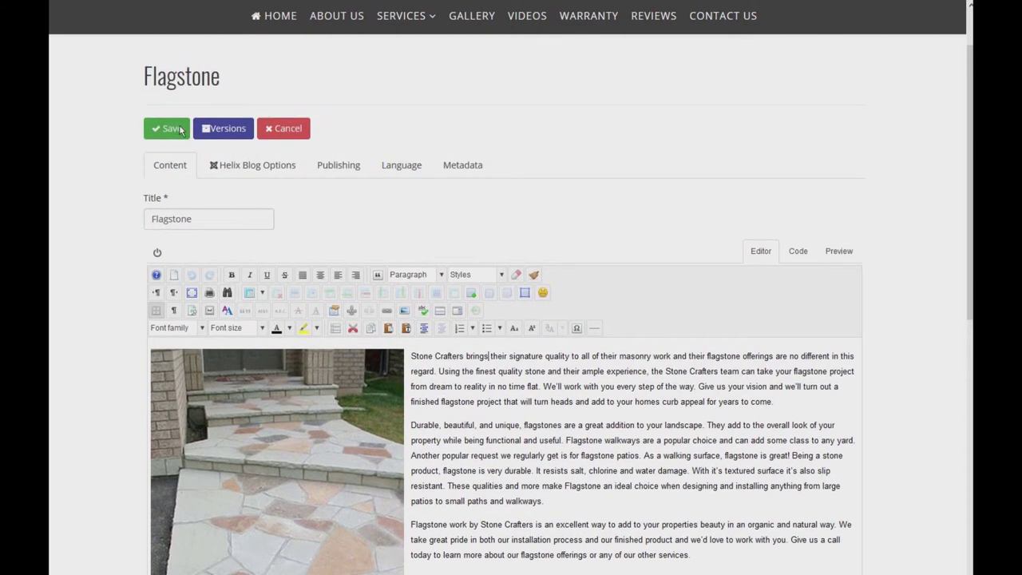
scroll(694, 342, "down", 4)
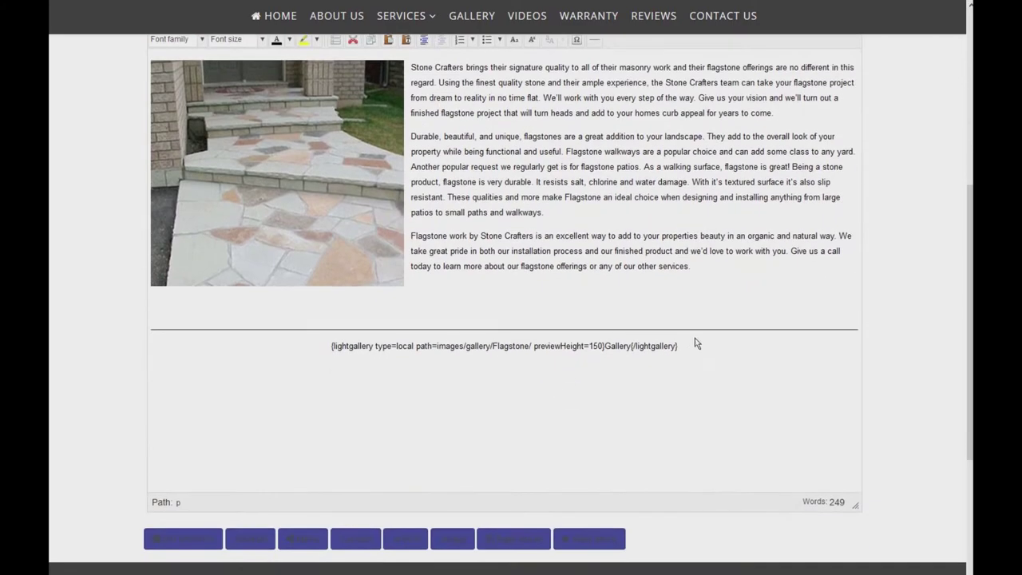
scroll(710, 348, "up", 1)
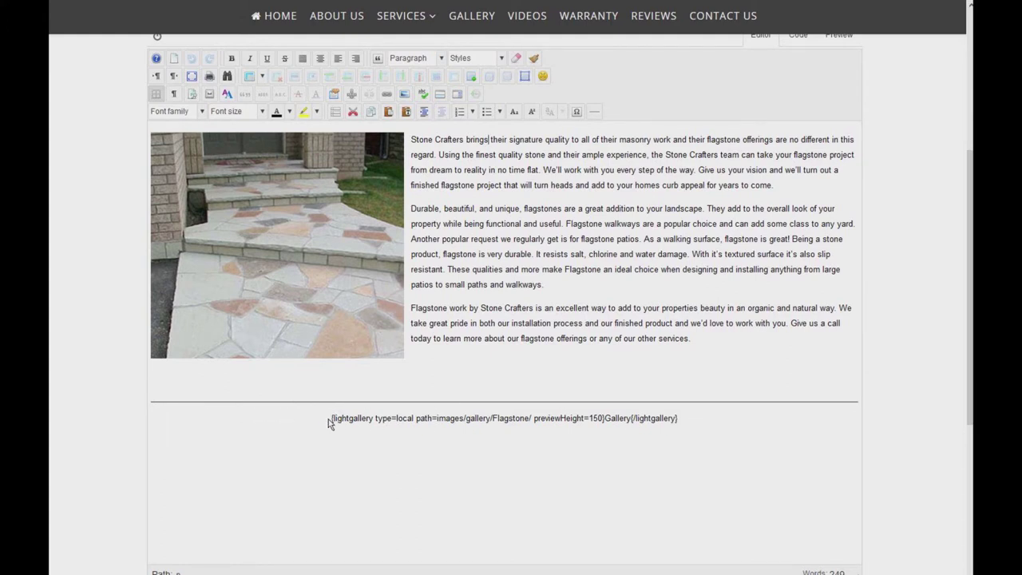
left_click_drag(329, 423, 365, 397)
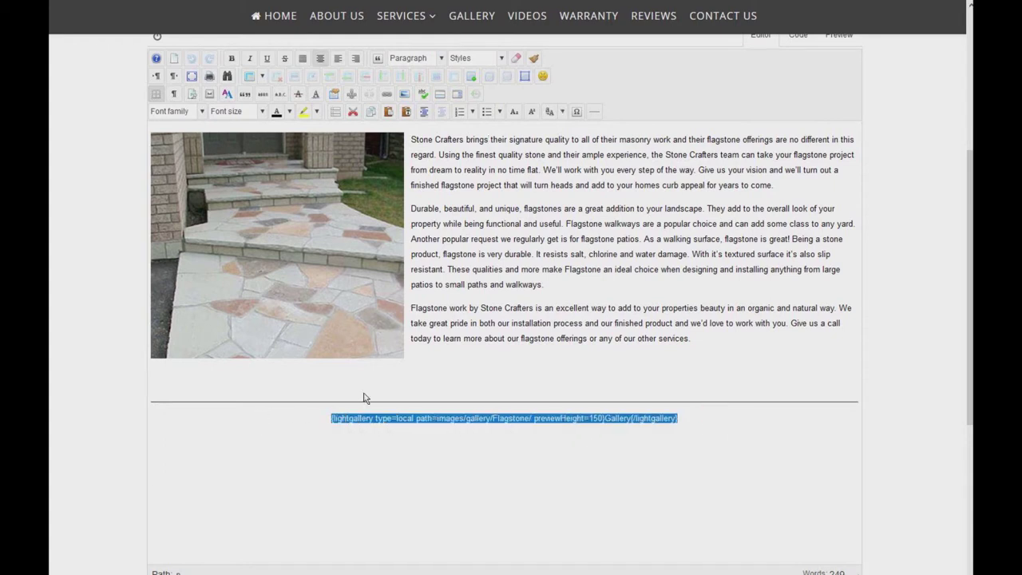
left_click(471, 439)
scroll(714, 339, "up", 1)
left_click(731, 413)
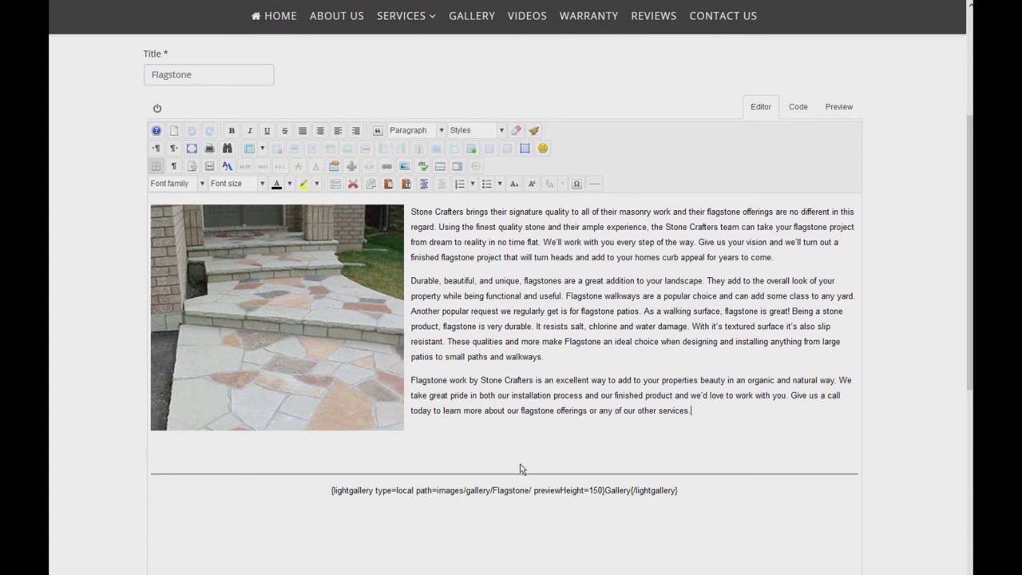
left_click_drag(677, 491, 330, 494)
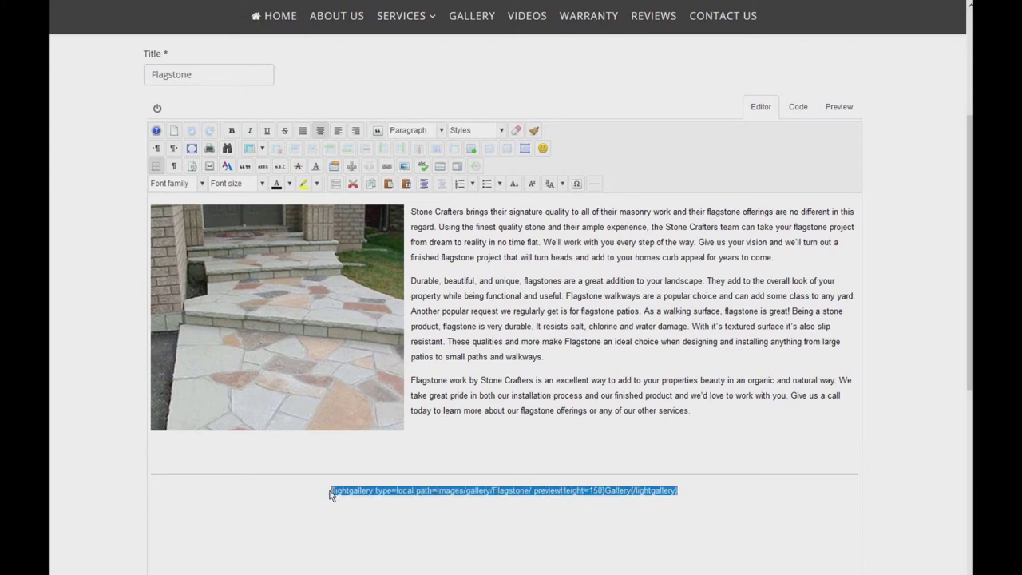
left_click(405, 171)
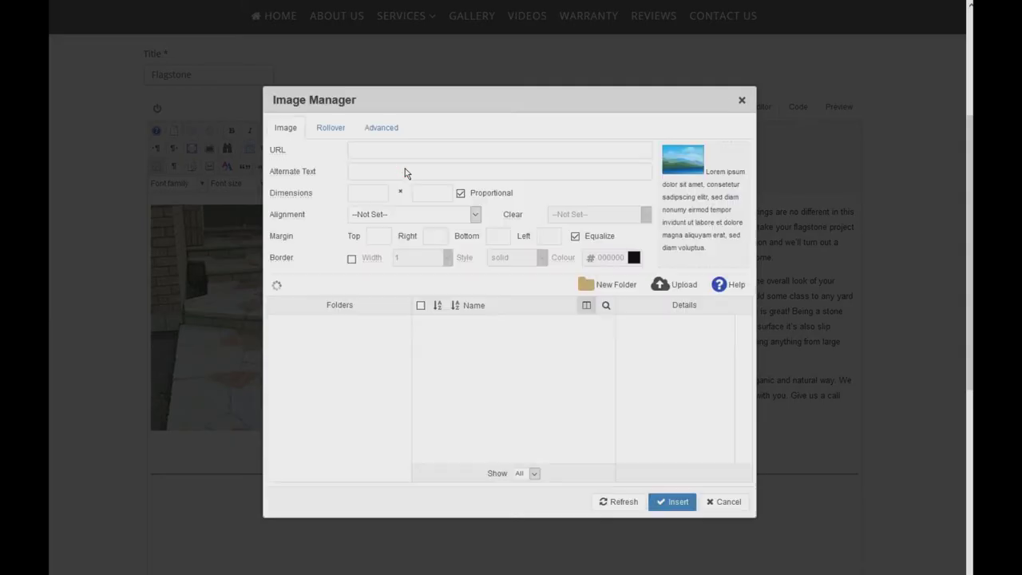
left_click_drag(477, 90, 472, 120)
left_click(701, 115)
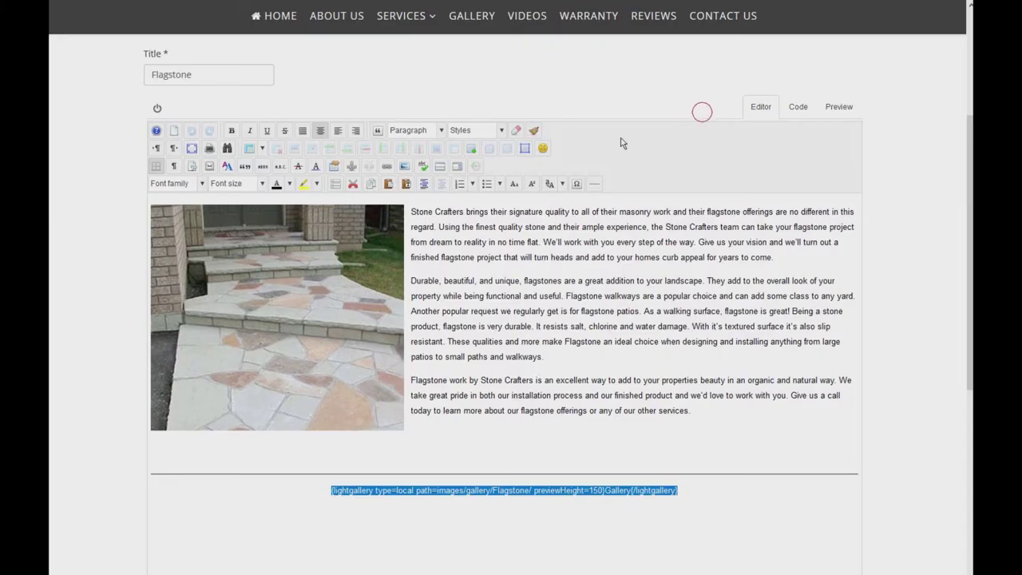
Open the Image Manager from the article editor and look through its folder tree
left_click(406, 164)
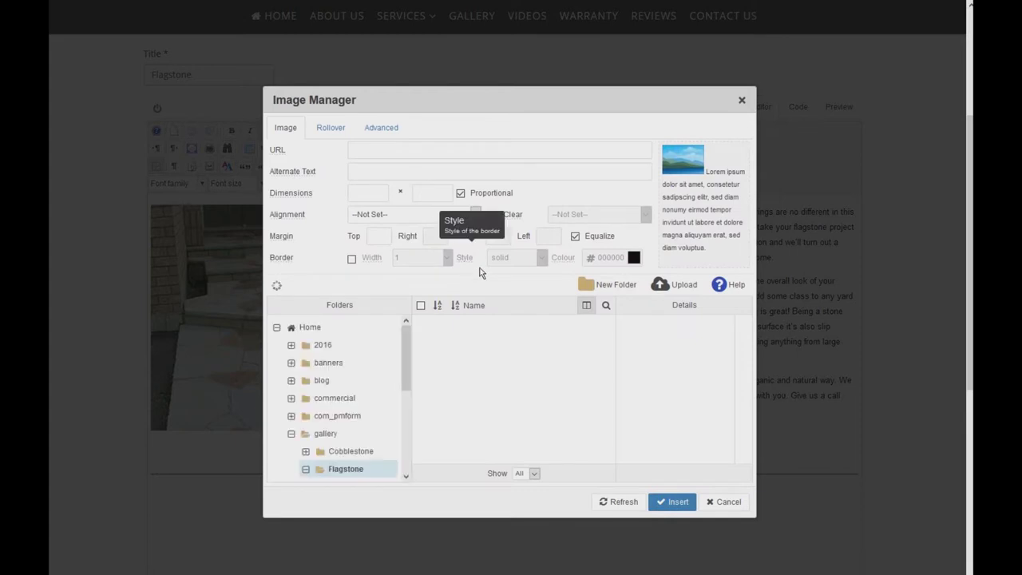
scroll(393, 399, "down", 2)
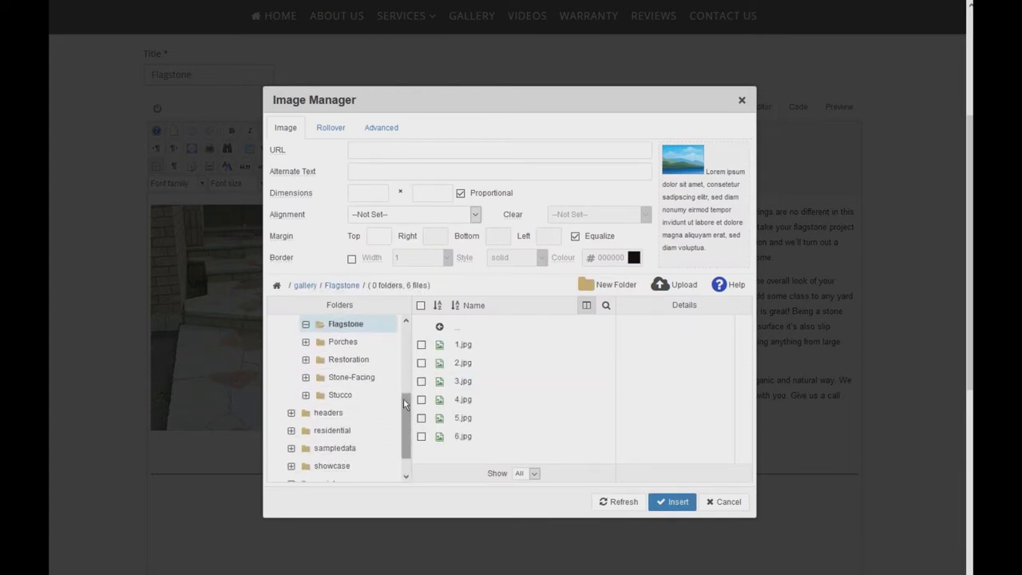
scroll(403, 398, "up", 3)
scroll(346, 389, "down", 1)
scroll(346, 390, "down", 1)
left_click_drag(395, 388, 408, 365)
scroll(402, 379, "up", 3)
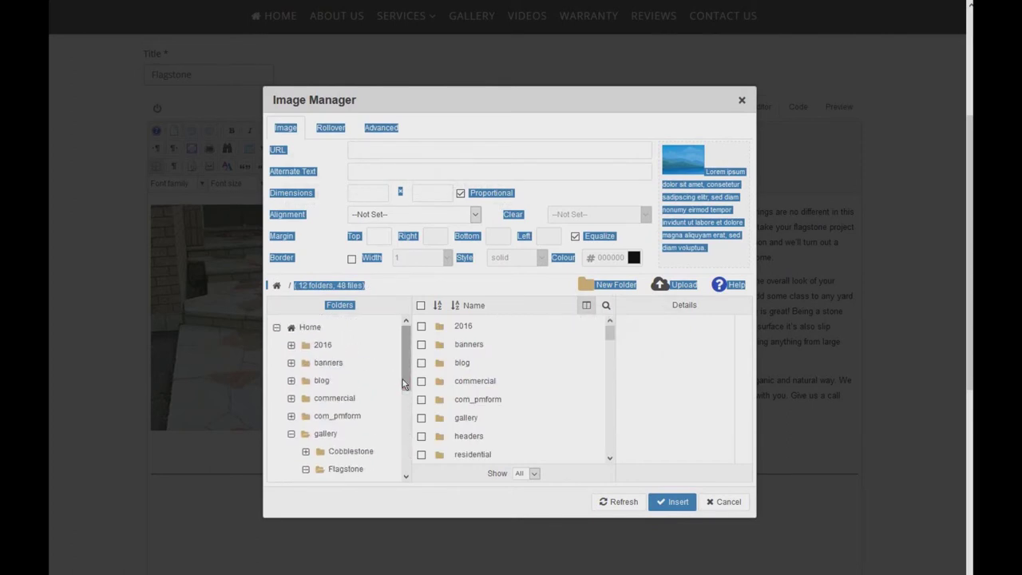
scroll(407, 371, "down", 4)
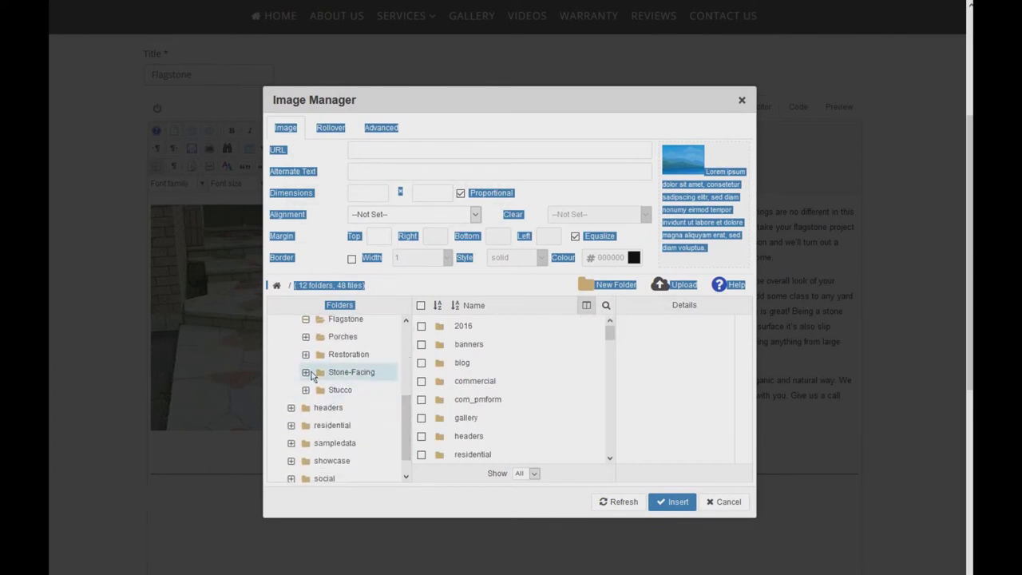
Display the contents of the gallery folder and open its Flagstone subfolder
left_click(391, 411)
scroll(391, 407, "up", 1)
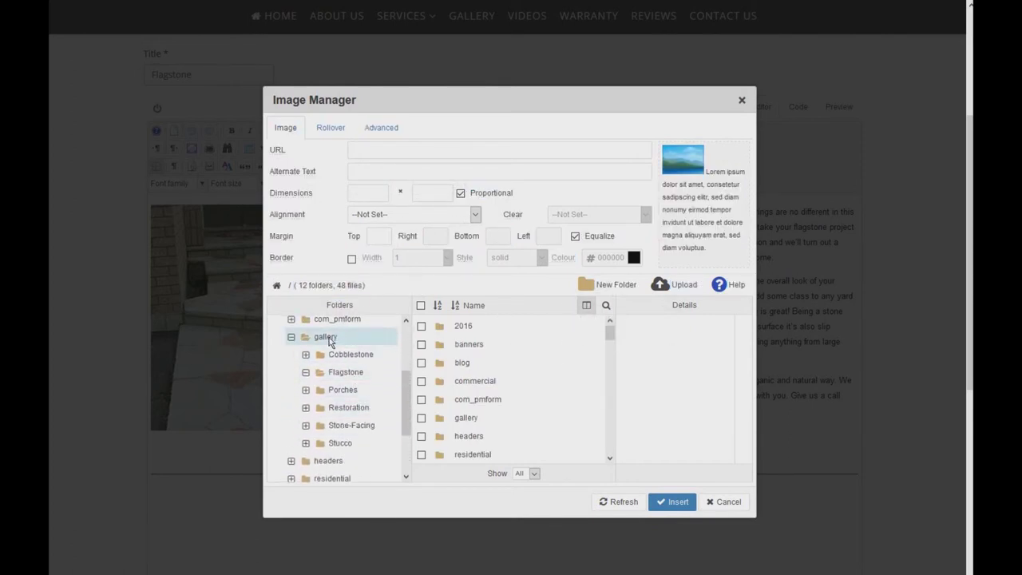
left_click(316, 334)
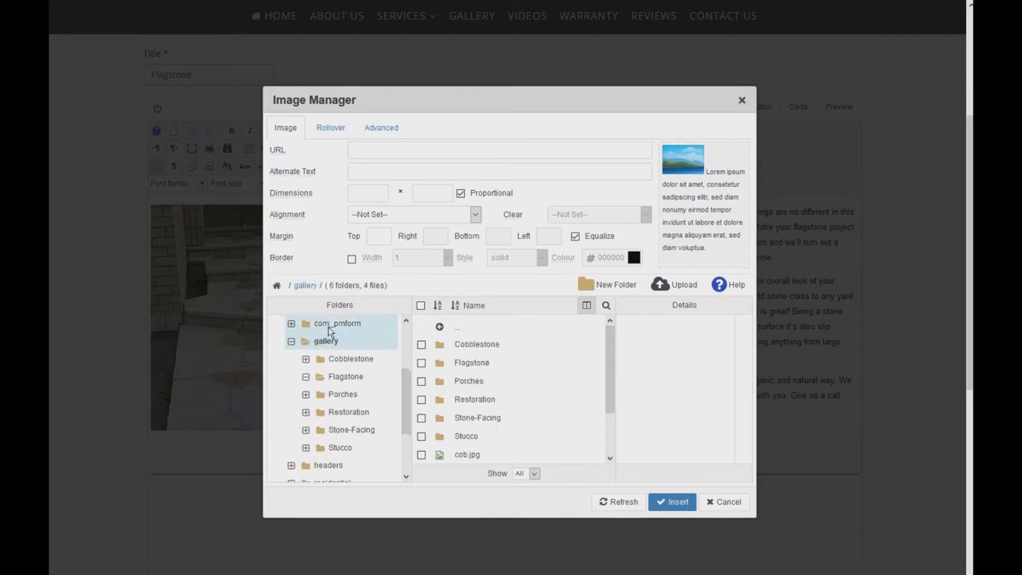
scroll(339, 383, "up", 2)
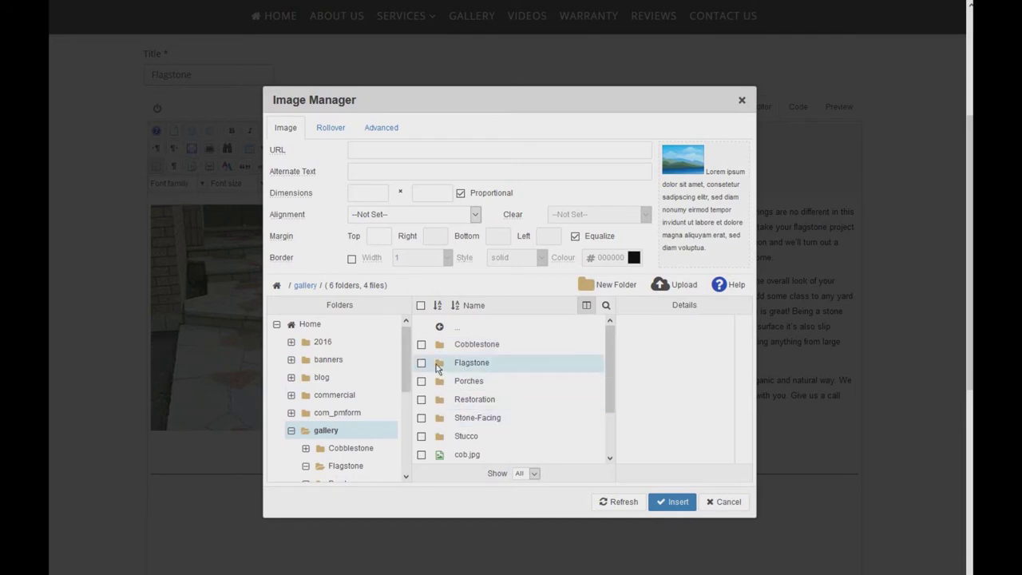
scroll(356, 422, "down", 1)
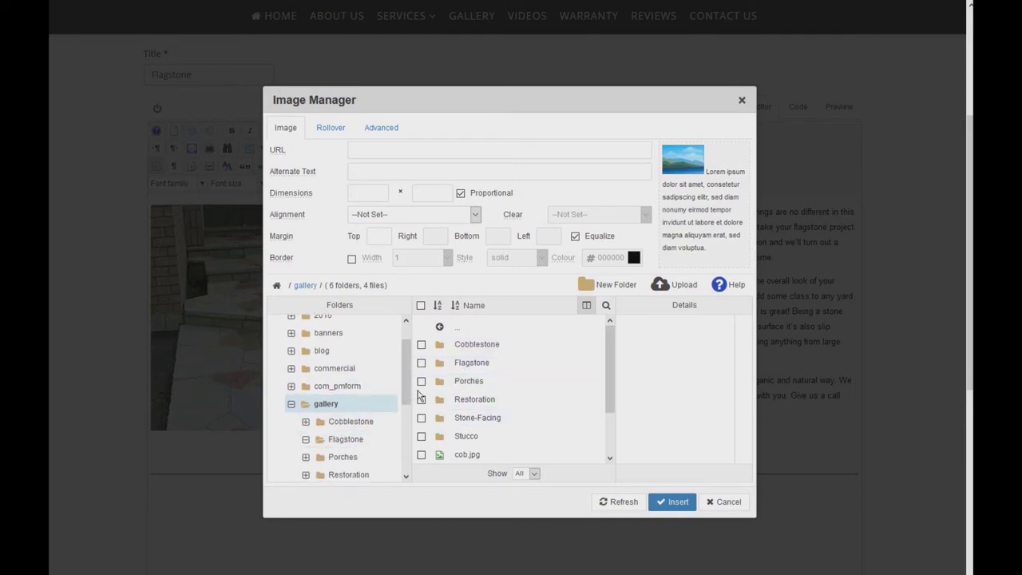
left_click(317, 441)
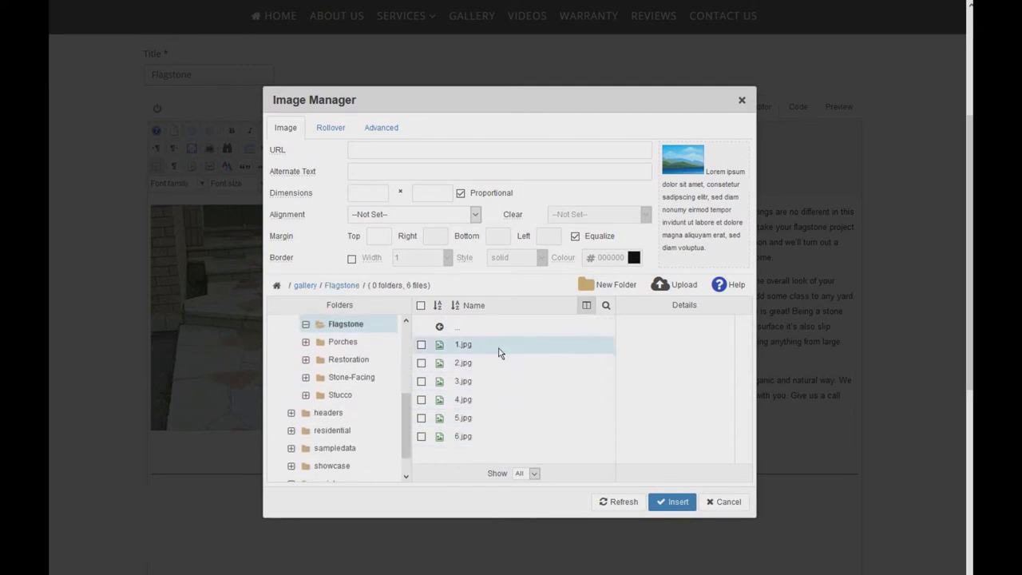
Preview the images 1.jpg to 6.jpg in the Flagstone folder one by one
left_click(498, 348)
left_click(495, 364)
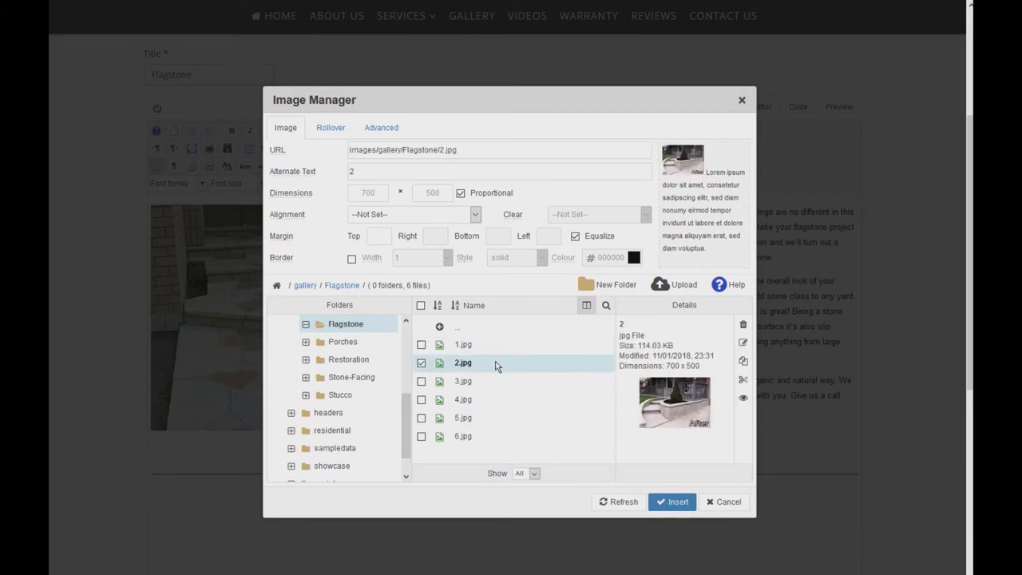
left_click(496, 381)
left_click(493, 398)
left_click(495, 419)
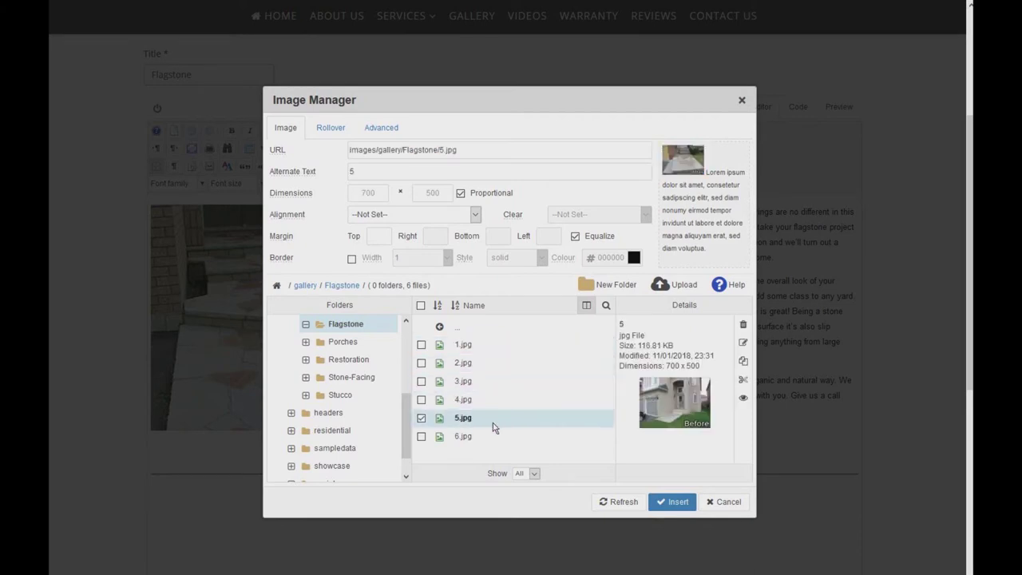
left_click(495, 436)
left_click(490, 350)
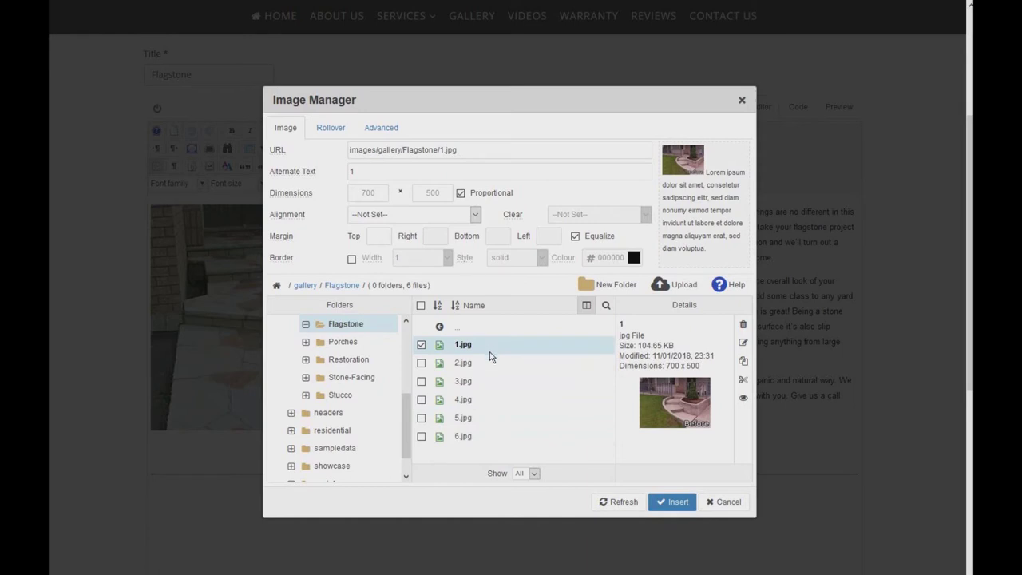
Toggle the selection of all files and of 1.jpg, leaving only 2.jpg selected
left_click(421, 305)
left_click(421, 305)
left_click(421, 344)
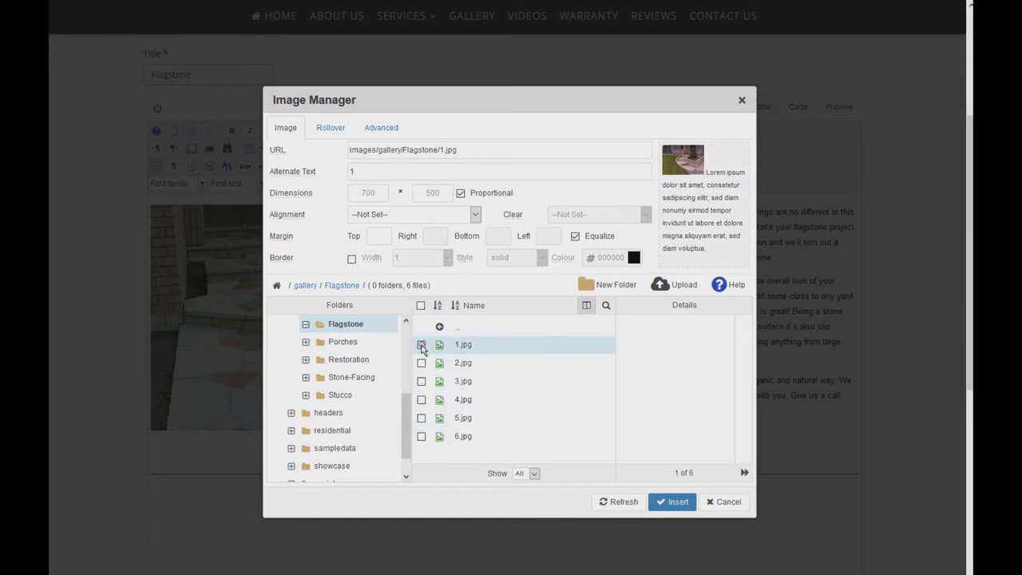
left_click(421, 363)
left_click(421, 362)
left_click(420, 363)
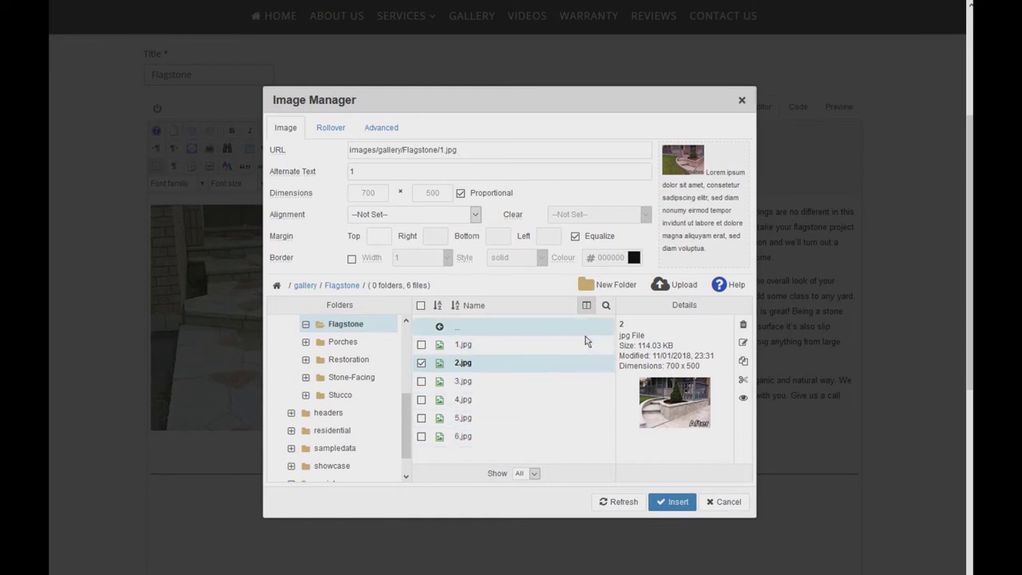
Add the worker image from the Desktop to the upload queue for the gallery's Flagstone folder
left_click(666, 289)
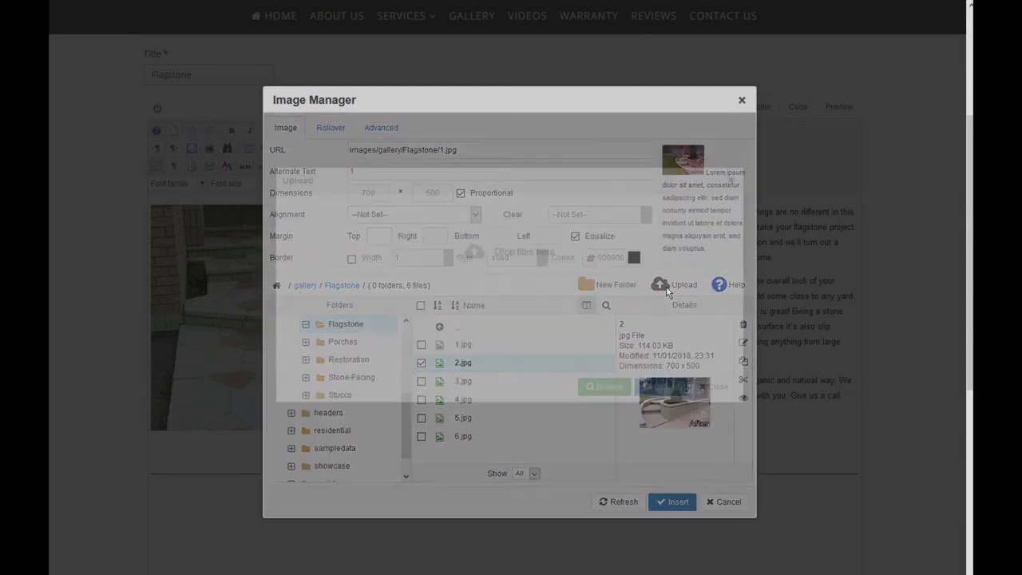
left_click(612, 420)
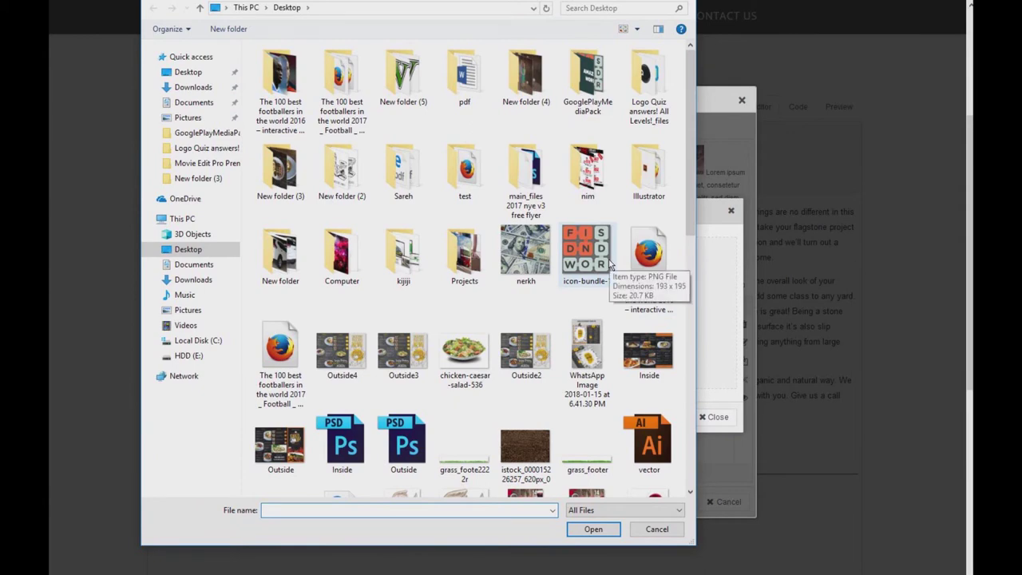
scroll(551, 333, "down", 3)
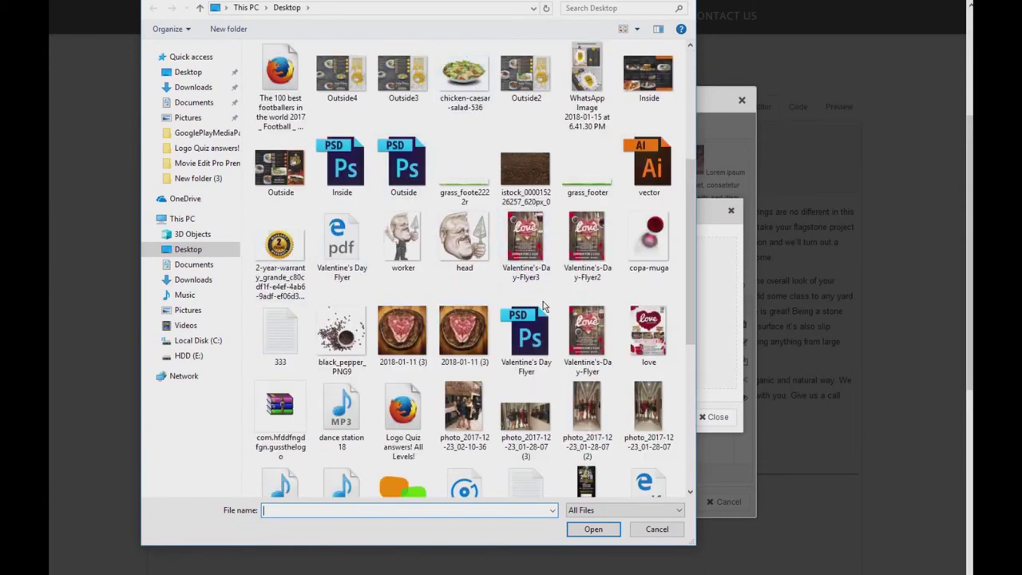
scroll(556, 305, "up", 3)
scroll(607, 335, "down", 3)
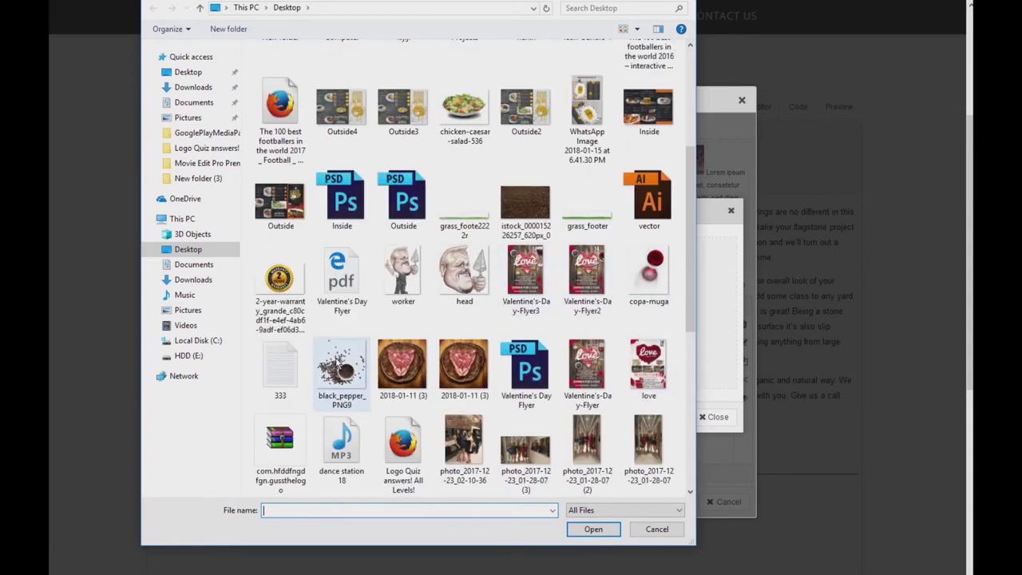
double_click(403, 270)
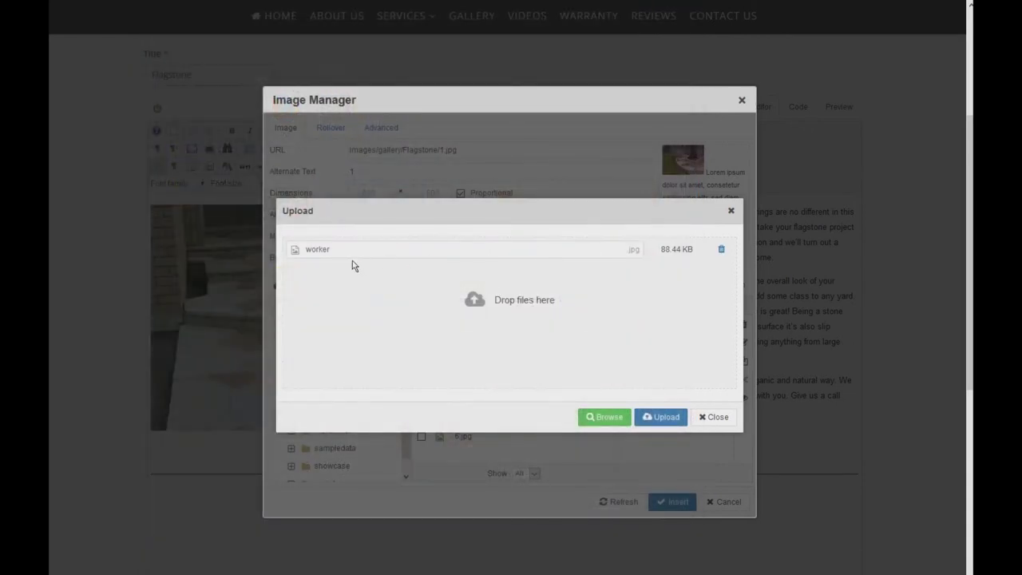
Upload the queued worker image to the gallery's Flagstone folder, deselect it and close the Image Manager without inserting an image
left_click(662, 419)
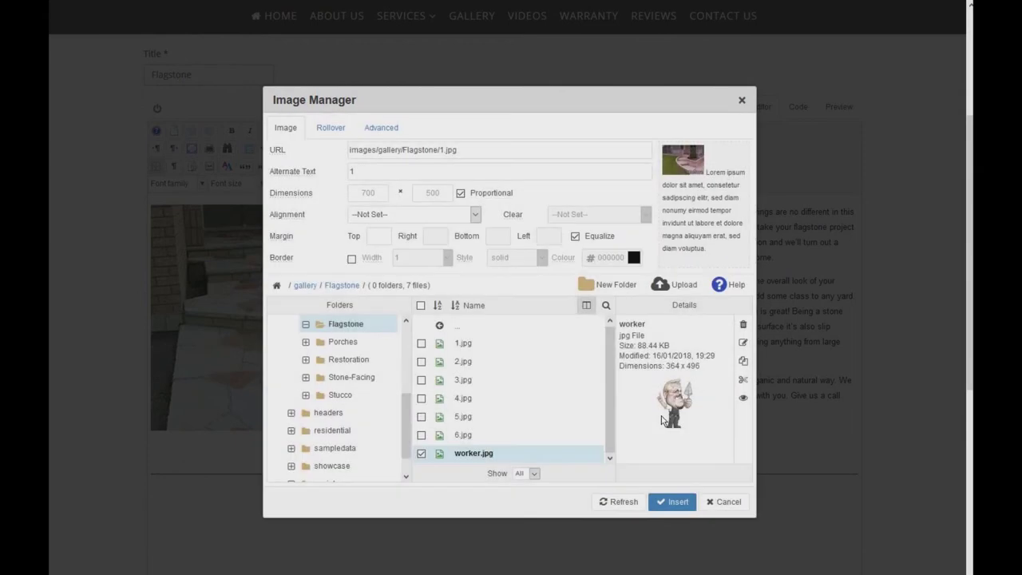
left_click(421, 453)
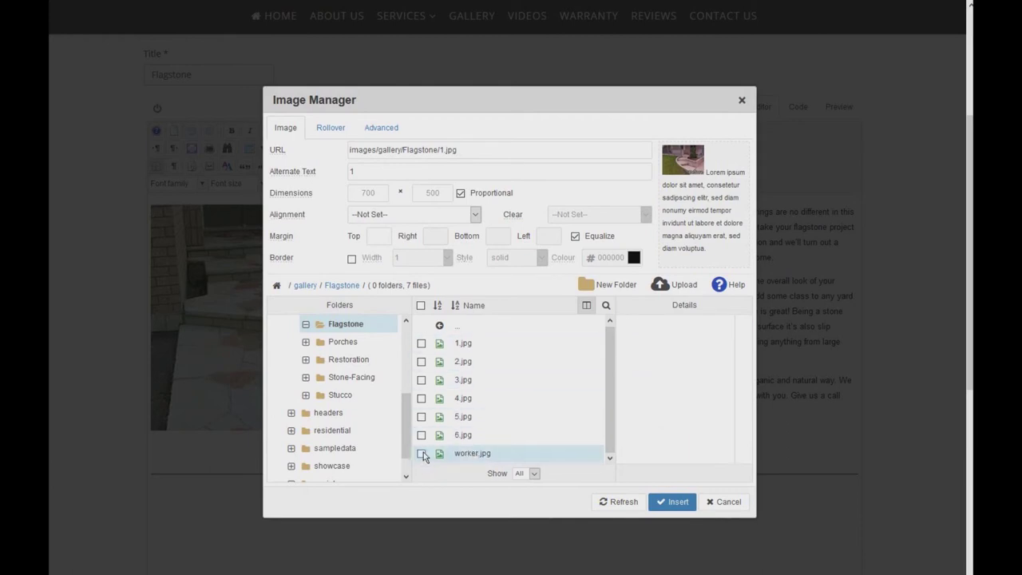
left_click(725, 502)
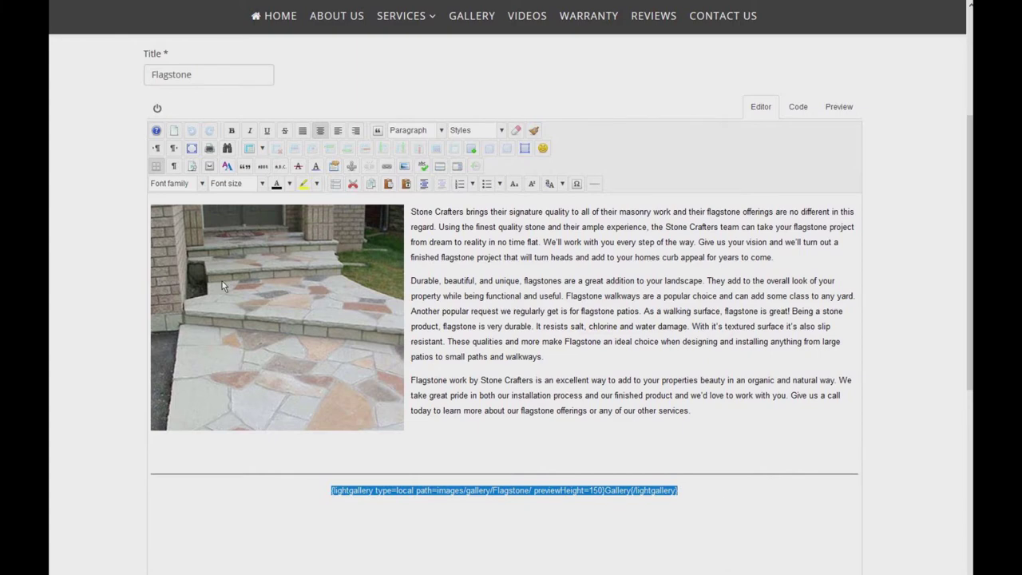
Save the Flagstone article and view the worker picture enlarged in the page's gallery, closing it again
scroll(222, 286, "up", 3)
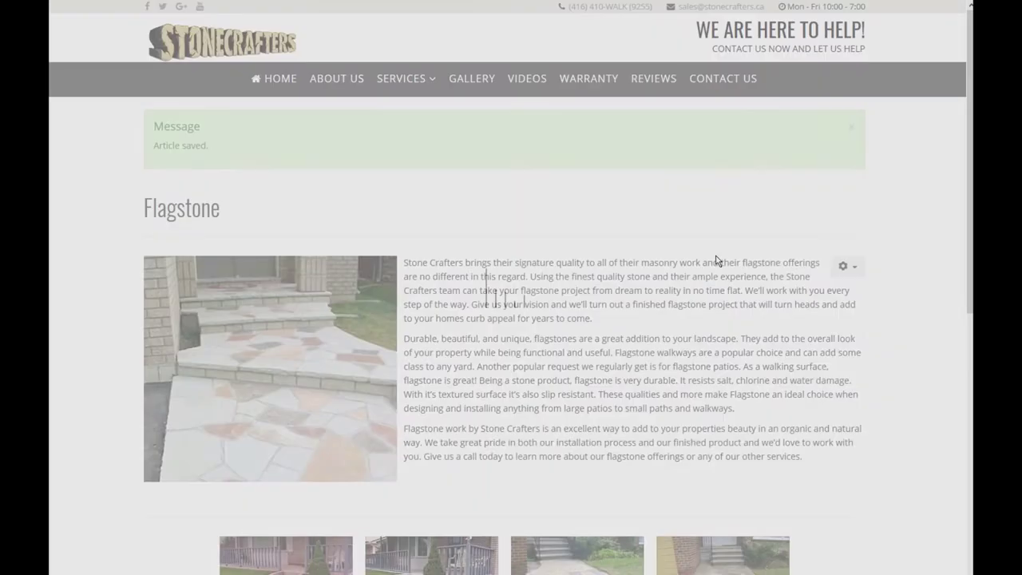
scroll(701, 289, "down", 3)
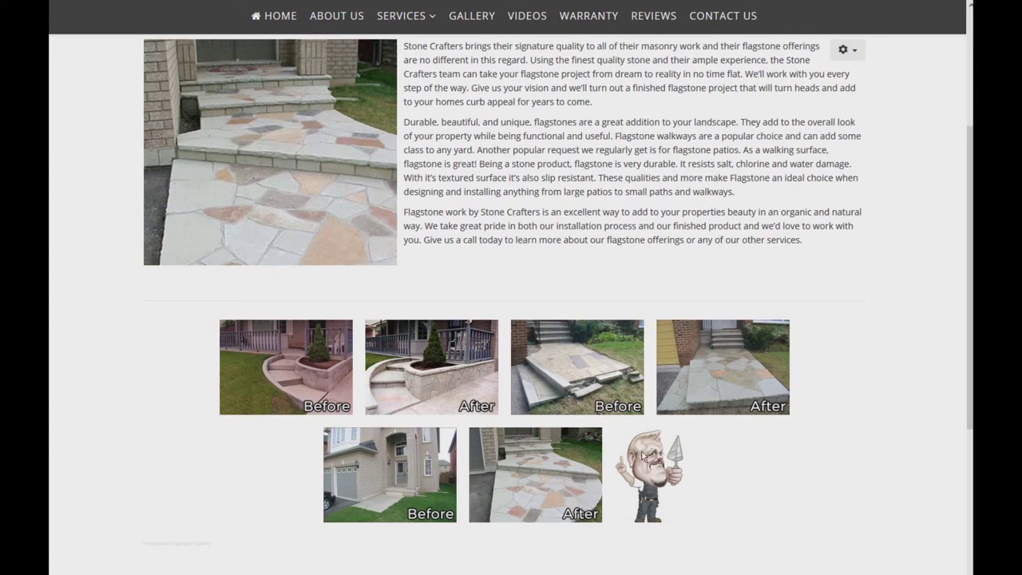
left_click(642, 454)
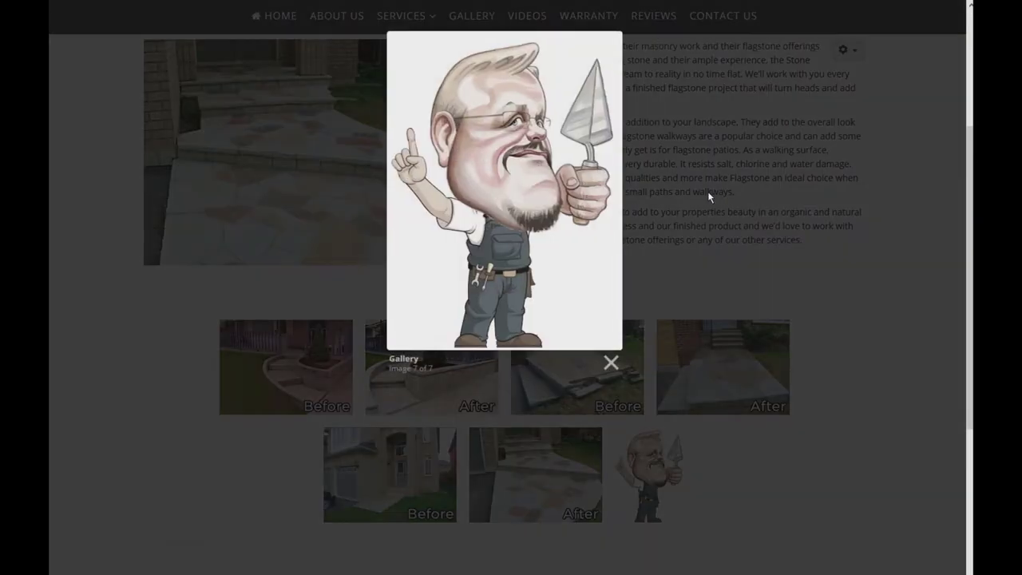
left_click(610, 364)
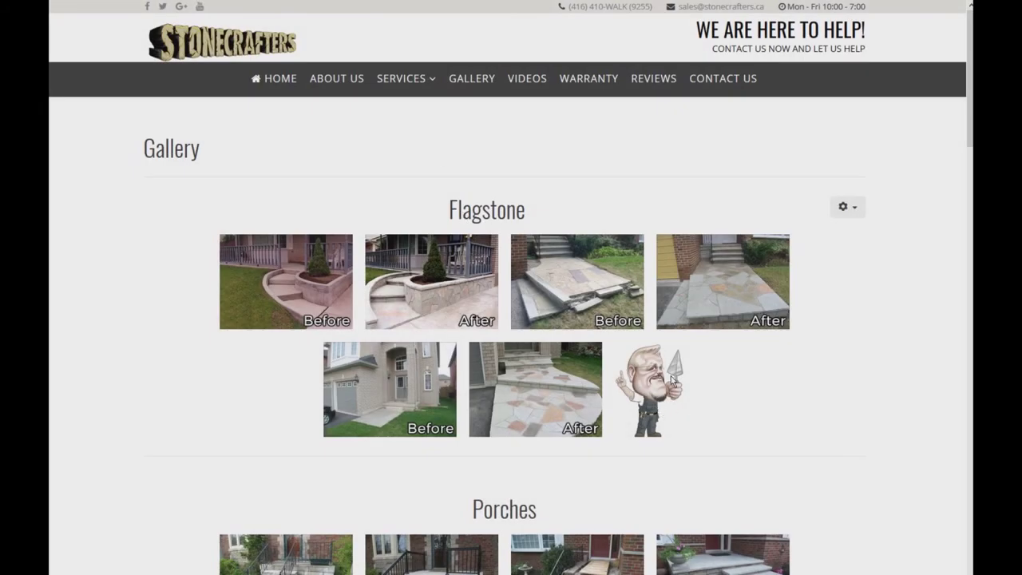
Go from the Gallery page back to the Flagstone service page and open its article for editing
left_click(846, 210)
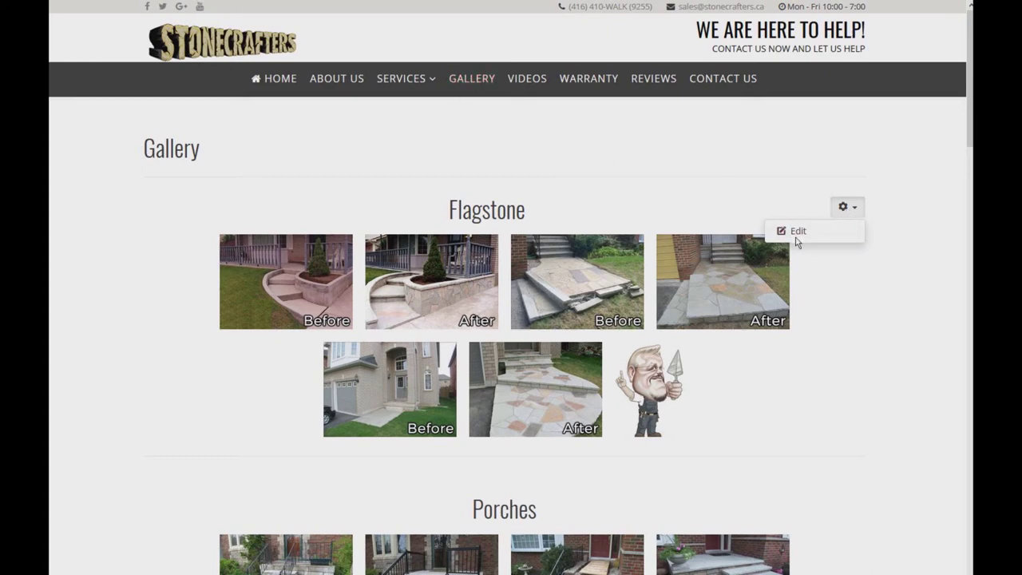
left_click(795, 395)
mouse_move(407, 80)
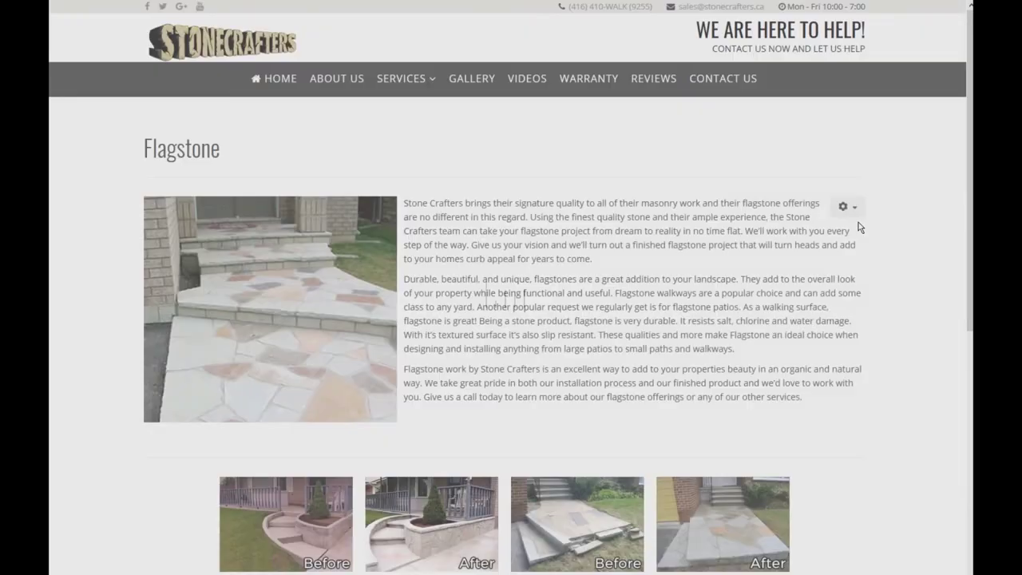
left_click(845, 207)
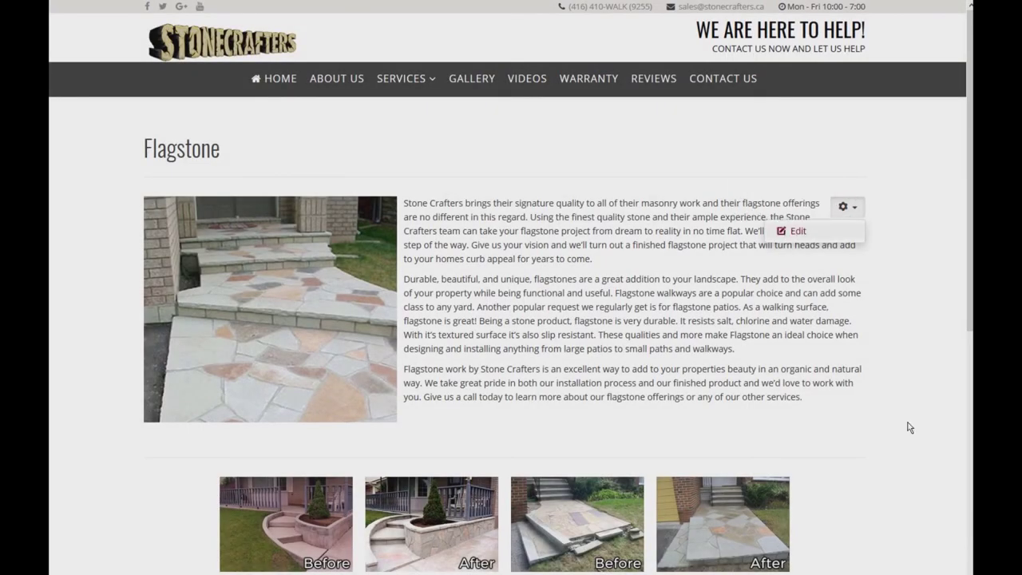
scroll(900, 407, "down", 3)
scroll(870, 304, "up", 1)
left_click(811, 86)
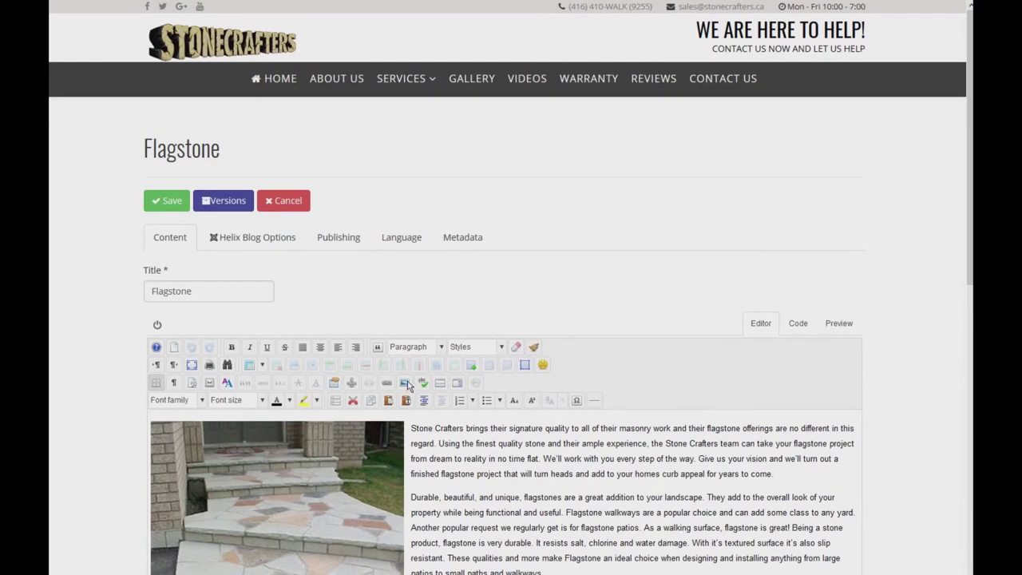
Open the Image Manager for the article and display the gallery's Flagstone folder
scroll(407, 382, "down", 1)
left_click(404, 312)
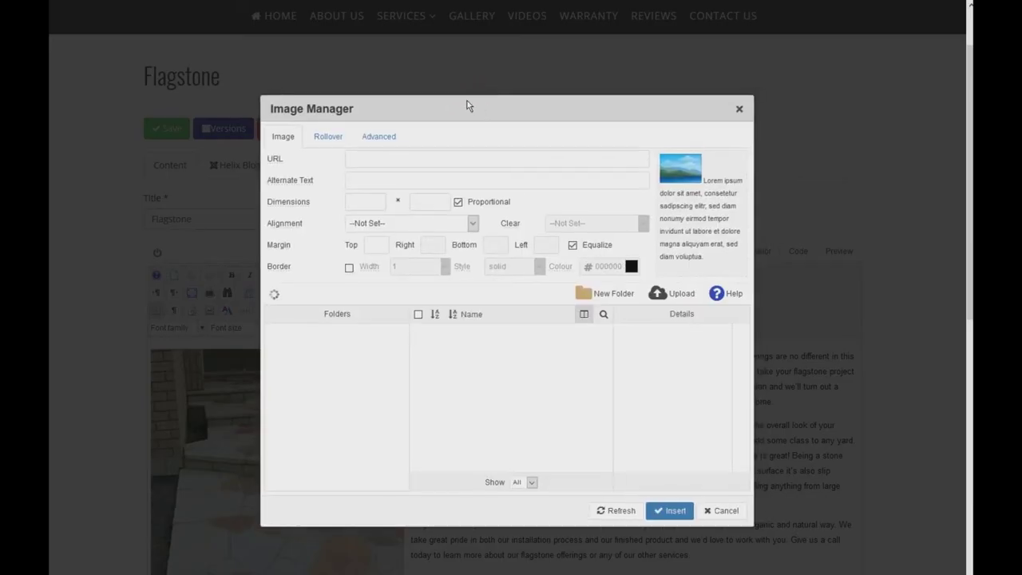
scroll(360, 418, "down", 5)
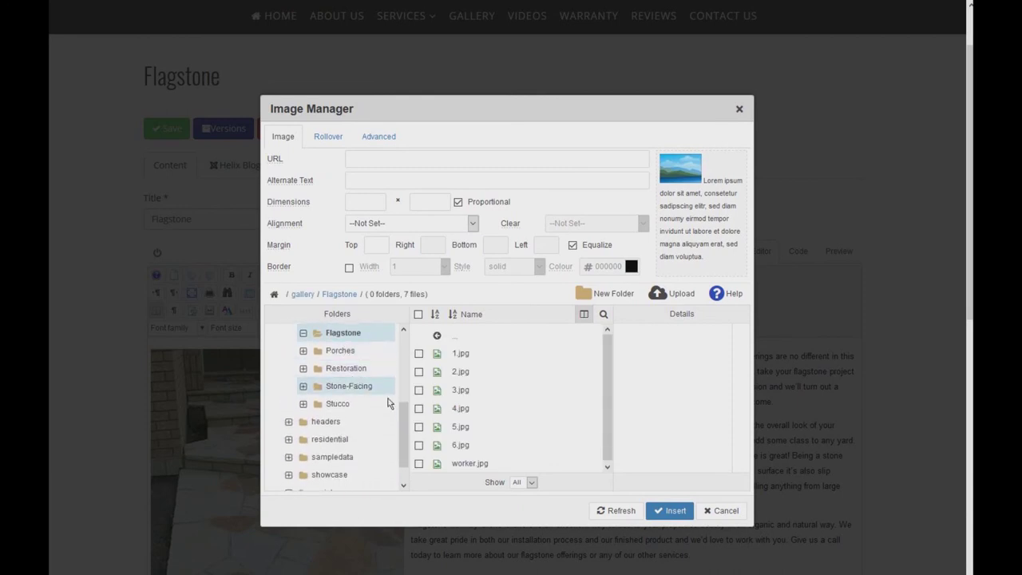
scroll(409, 429, "up", 2)
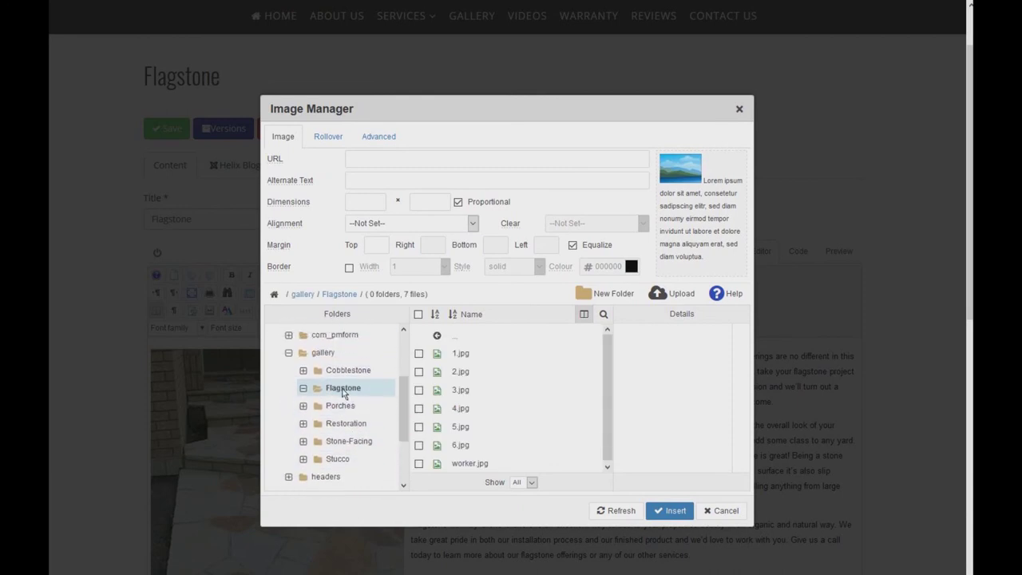
left_click(343, 390)
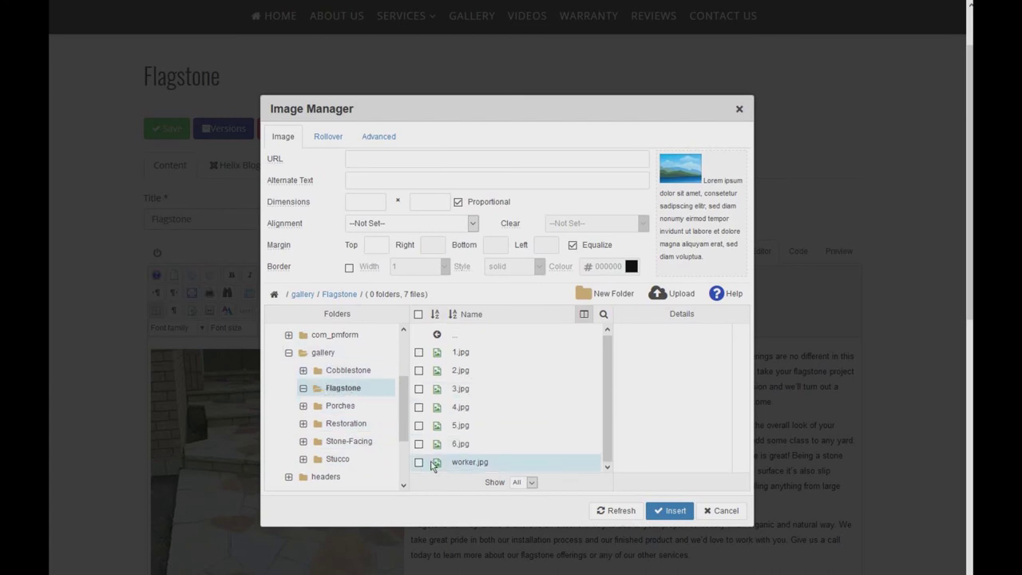
Delete worker.jpg from the gallery's Flagstone folder and close the Image Manager without inserting an image
left_click(491, 463)
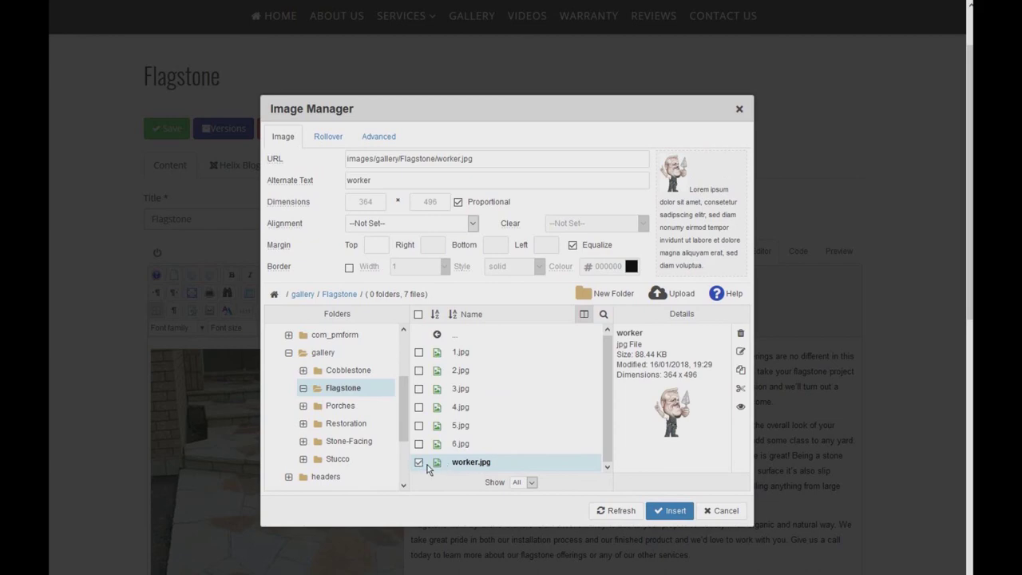
left_click(419, 463)
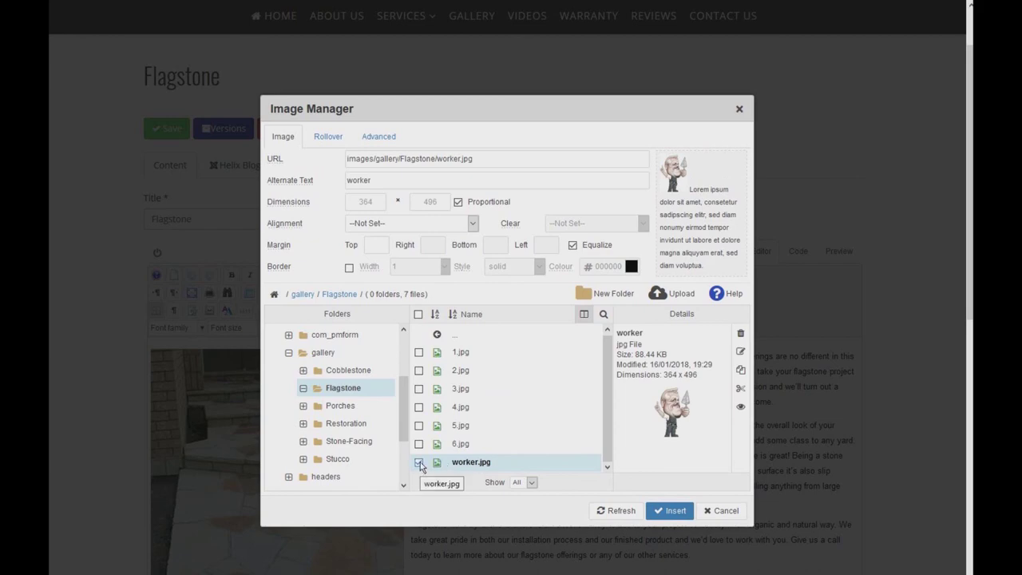
left_click(741, 337)
left_click(543, 352)
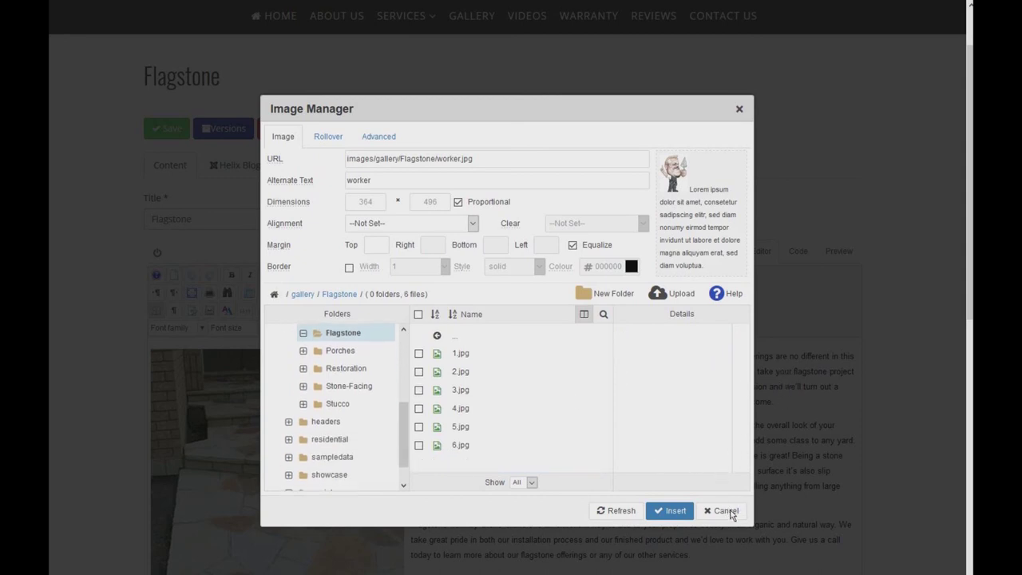
left_click(722, 510)
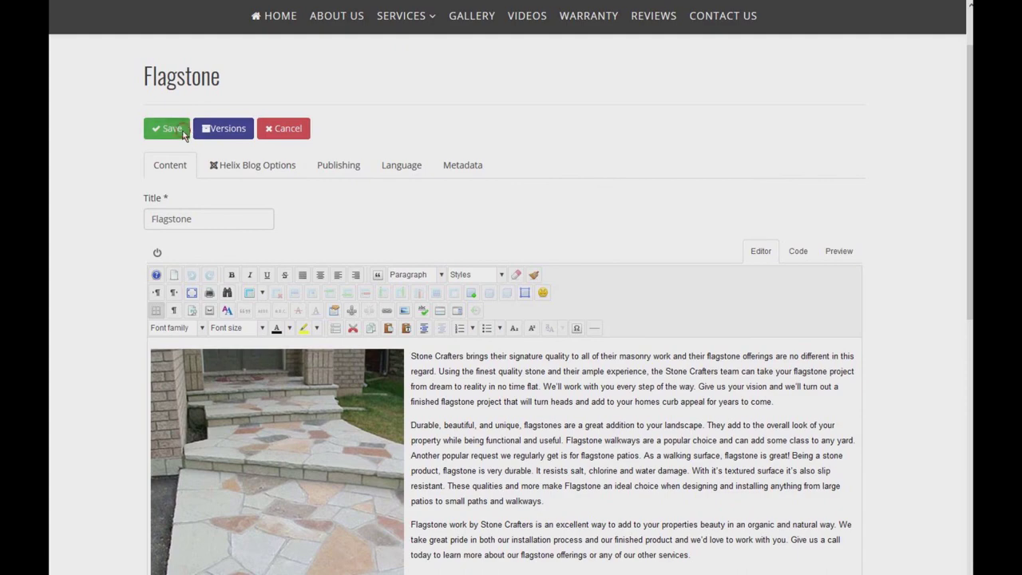